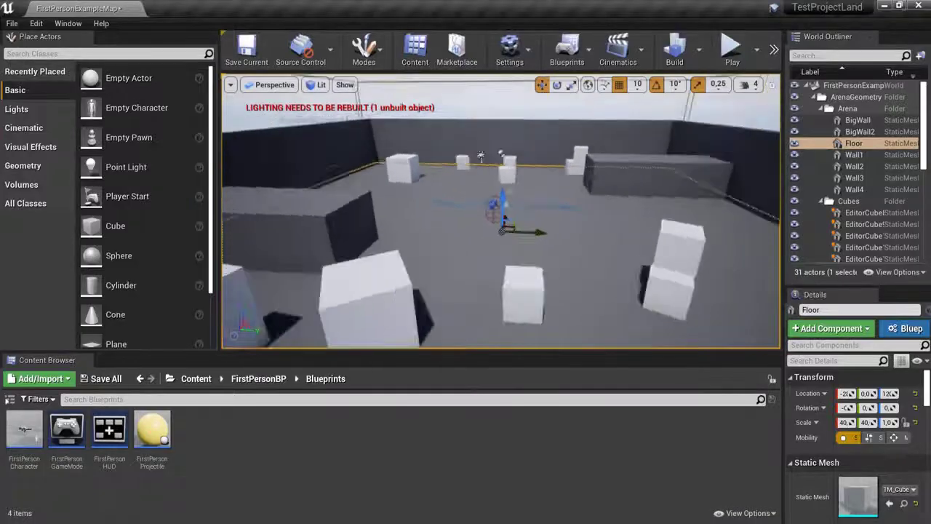
Fly the view up close behind the first-person character and switch the viewport to full screen
right_click_drag(500, 211, 574, 218)
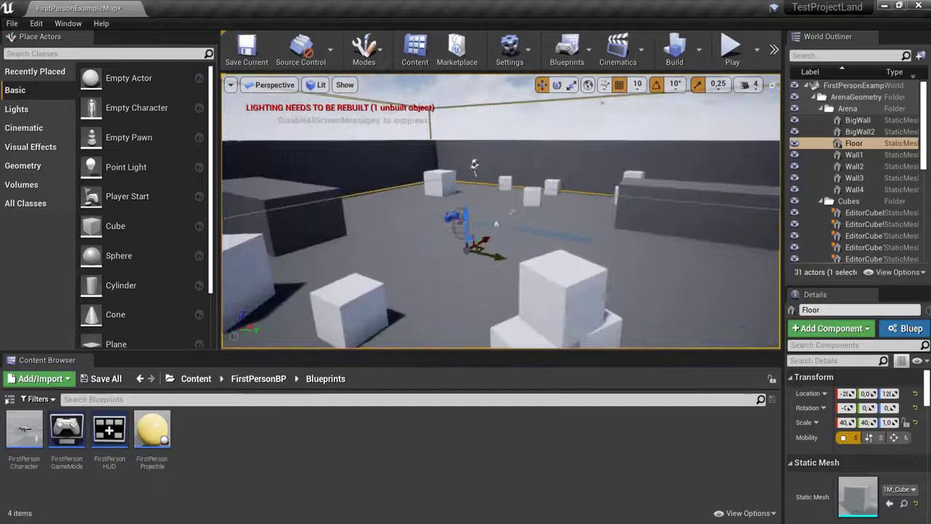
key("w")
right_click_drag(501, 211, 560, 216)
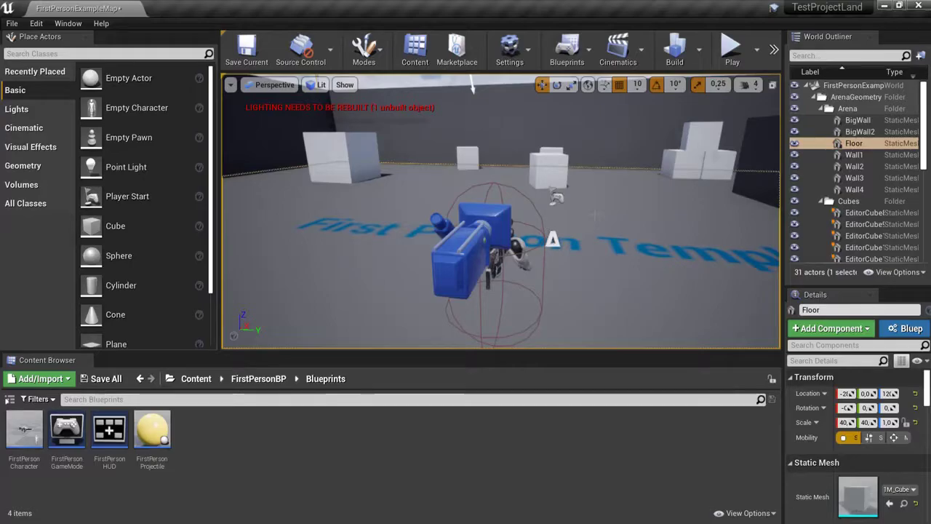
key("F11")
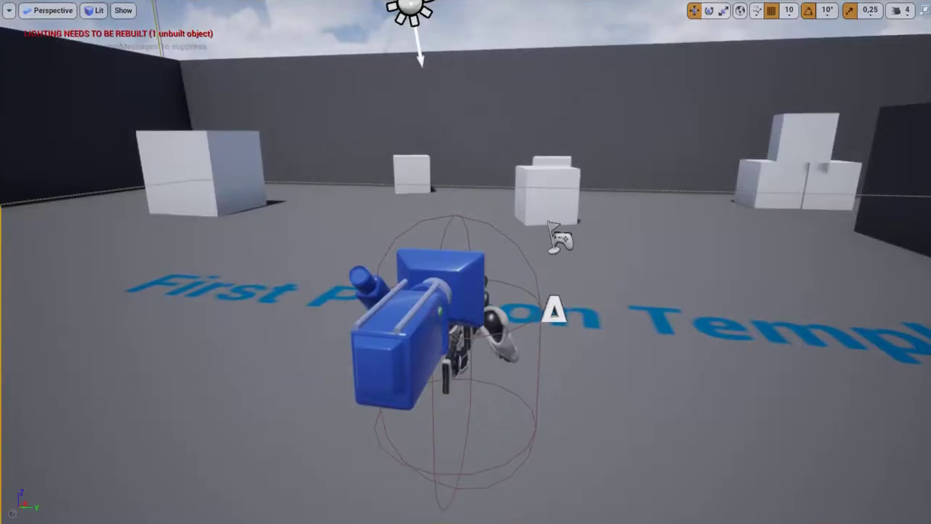
key("F11")
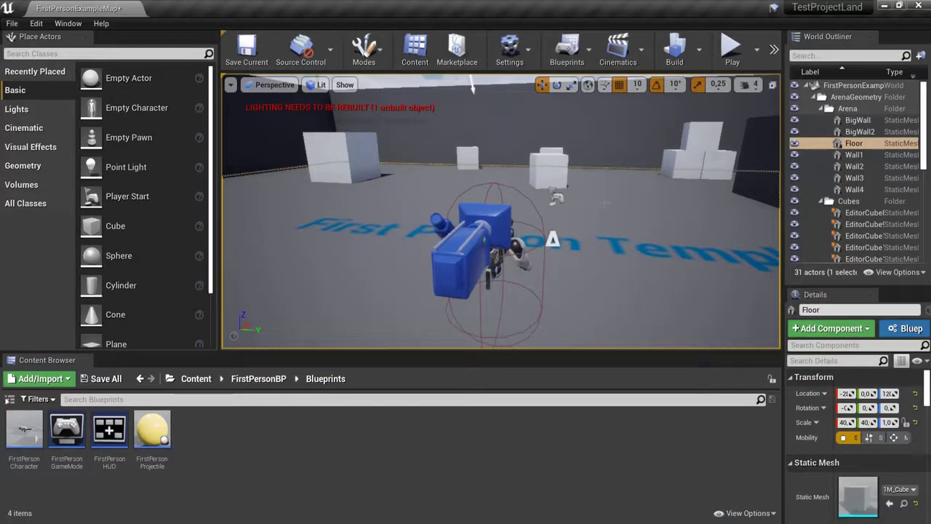
key("F11")
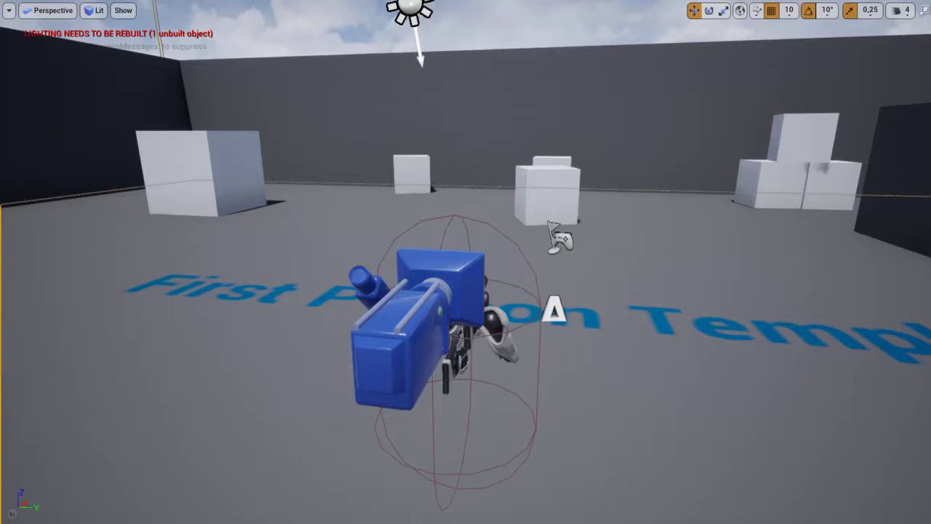
Move, turn and pan the viewport camera to view the character and the arena around it
left_click_drag(511, 306, 453, 328)
left_click_drag(564, 293, 531, 306)
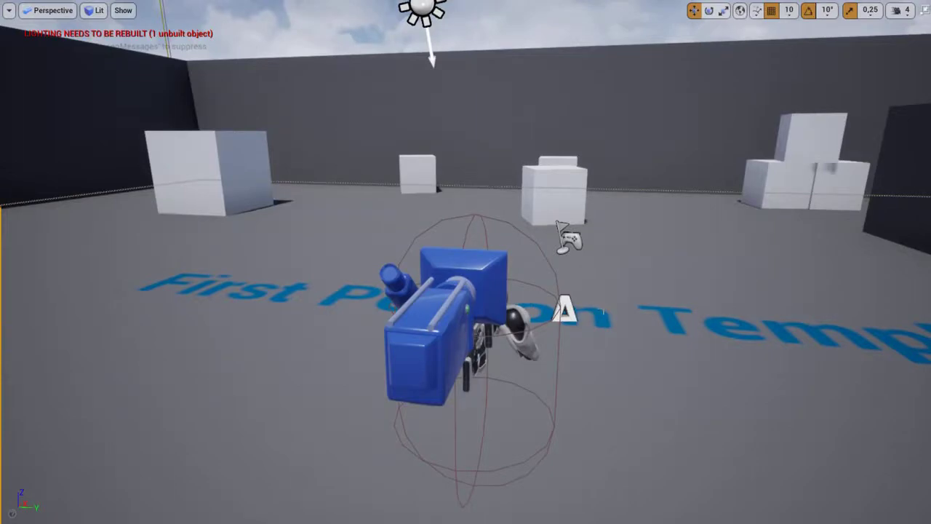
right_click_drag(599, 320, 644, 312)
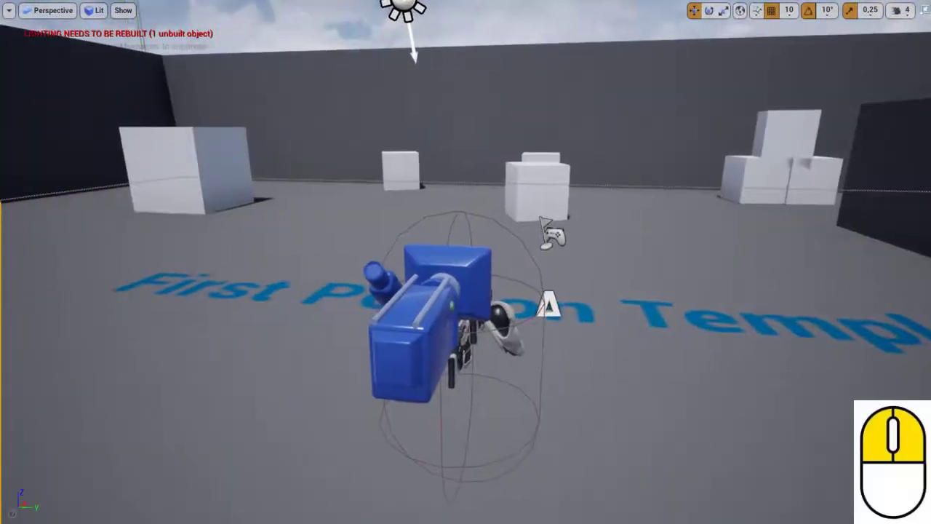
right_click_drag(465, 261, 462, 303)
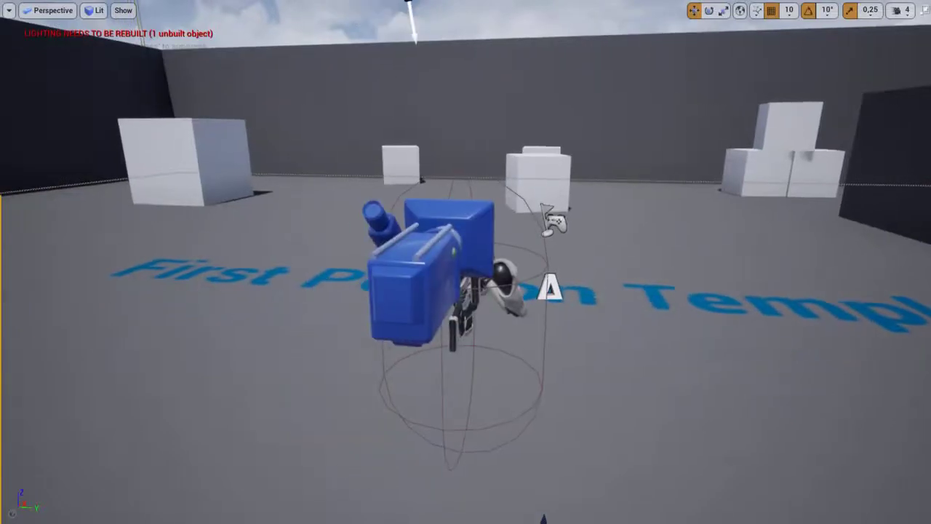
right_click_drag(655, 218, 732, 238)
mouse_move(732, 239)
middle_mouse_down()
mouse_move(788, 220)
mouse_move(750, 149)
mouse_move(661, 120)
mouse_move(615, 171)
mouse_move(695, 244)
mouse_move(725, 235)
middle_mouse_up()
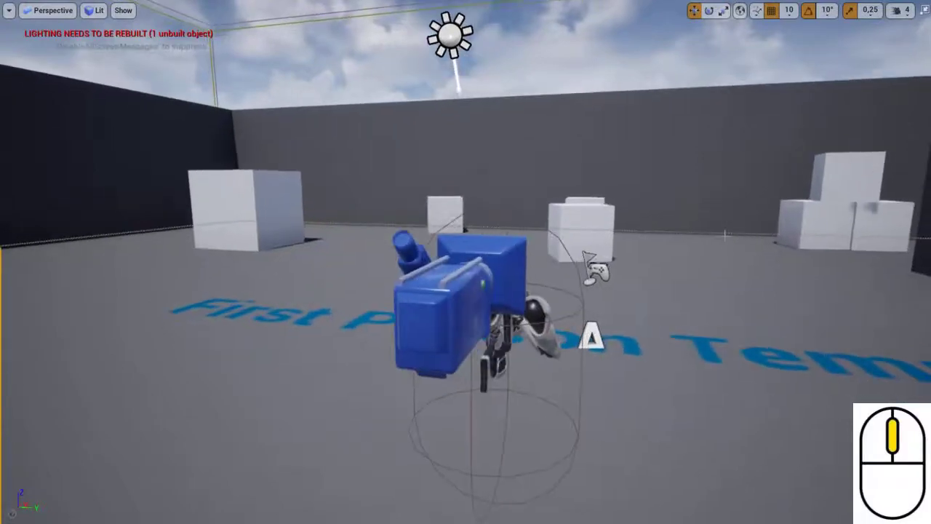
Zoom the view out from the first-person character and back in
scroll(725, 234, "down", 8)
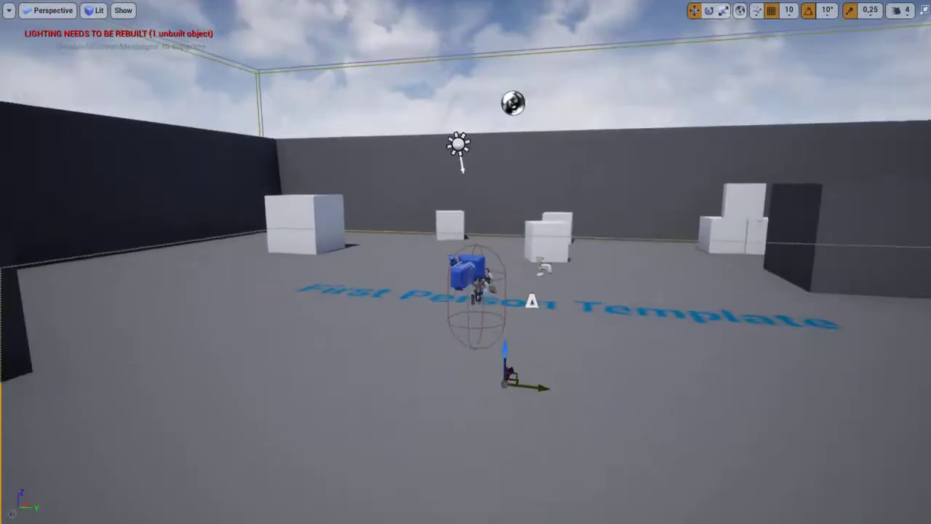
scroll(465, 261, "up", 8)
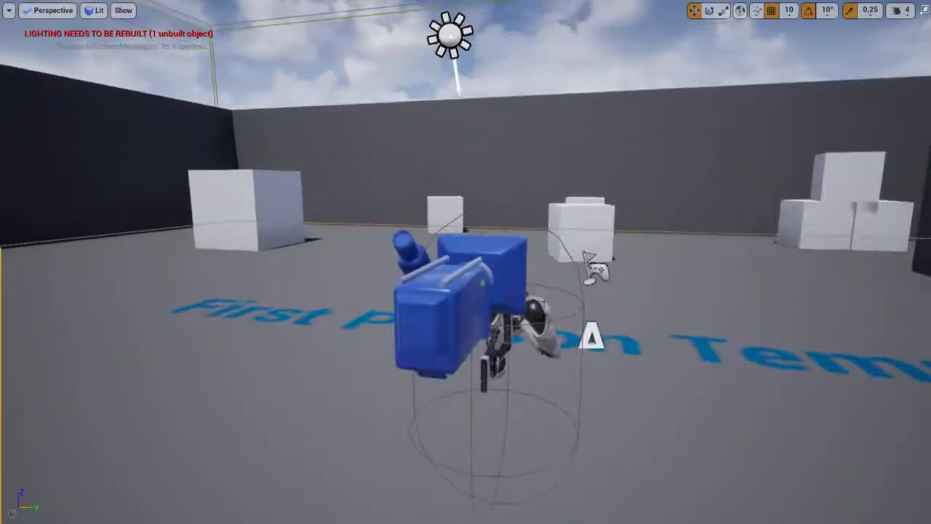
scroll(465, 261, "down", 6)
scroll(465, 262, "up", 5)
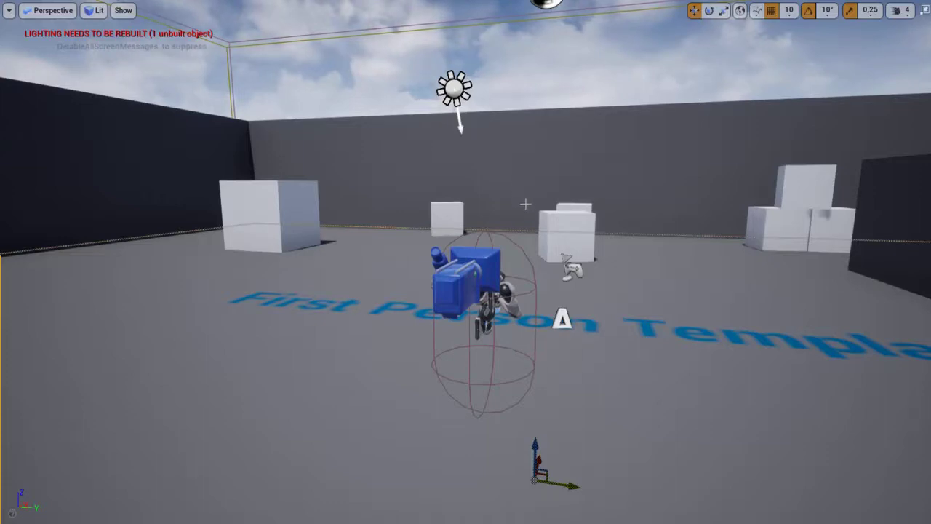
Fly the camera forward, backward, sideways, up and down around the character to examine the arena
right_click_drag(526, 204, 486, 203)
key("d")
key("a")
key("w")
key("d")
key("s")
key("a")
key("w")
key("e")
key("q")
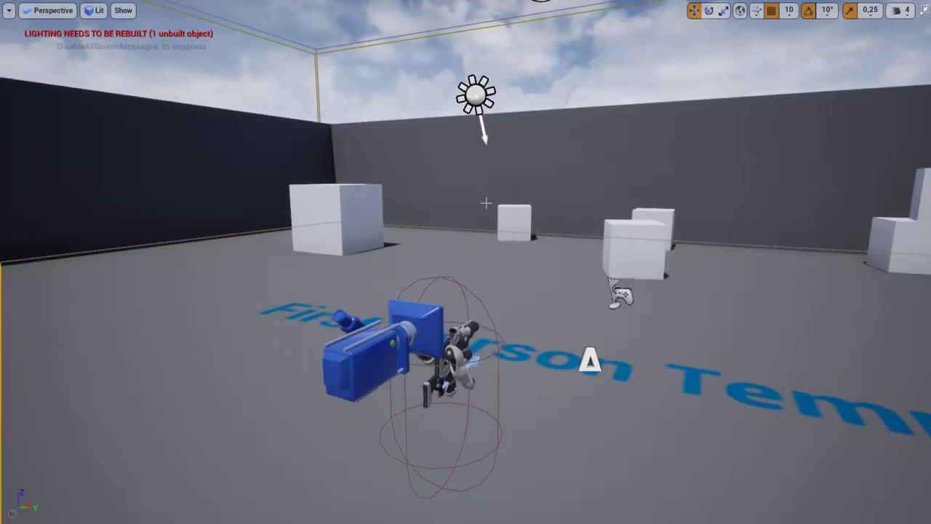
key("s")
right_click_drag(486, 203, 485, 203)
key("w")
key("s")
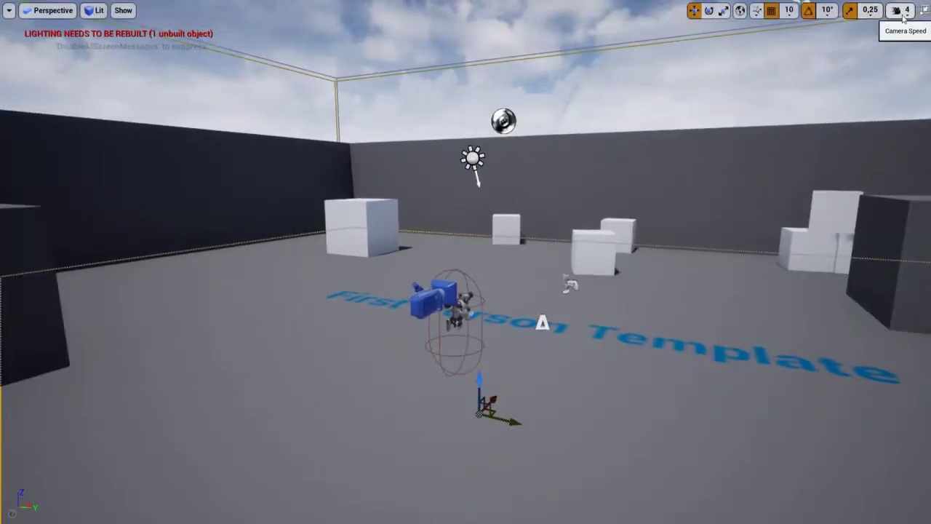
Set the camera speed to 8 and zoom out until the whole arena fits in view
left_click(901, 10)
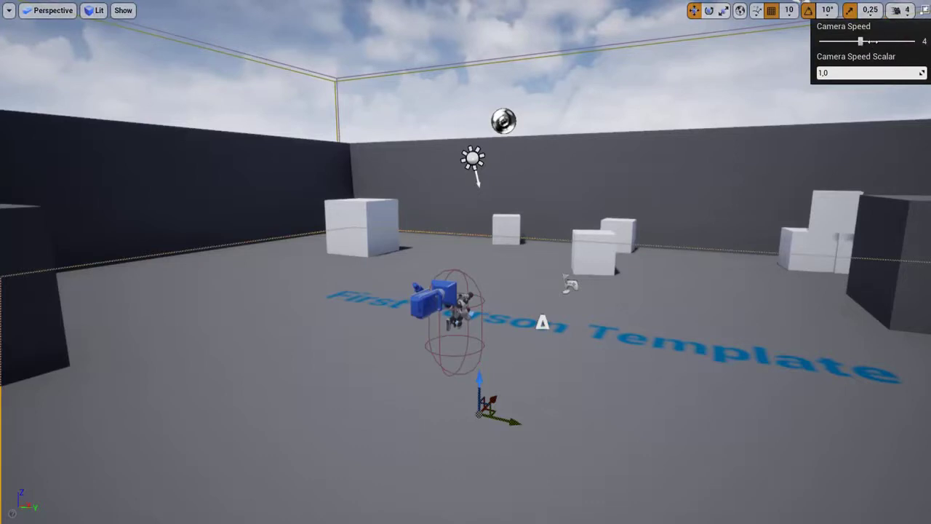
left_click_drag(861, 42, 918, 41)
left_click(668, 148)
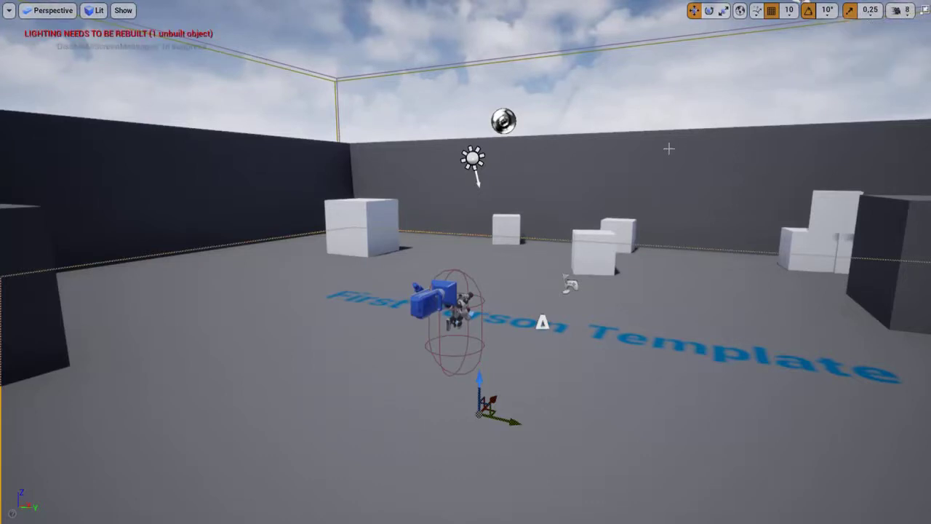
scroll(668, 149, "down", 6)
scroll(669, 149, "up", 5)
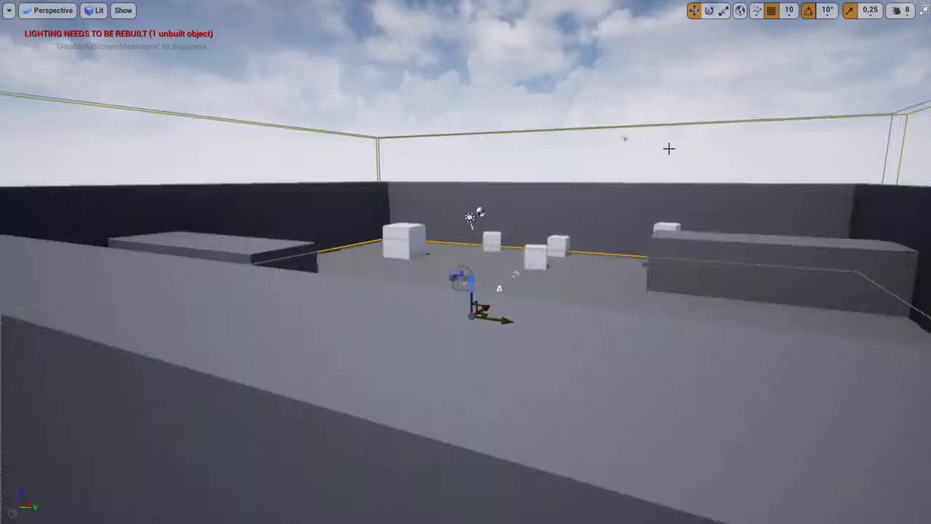
scroll(669, 148, "down", 5)
scroll(668, 148, "up", 1)
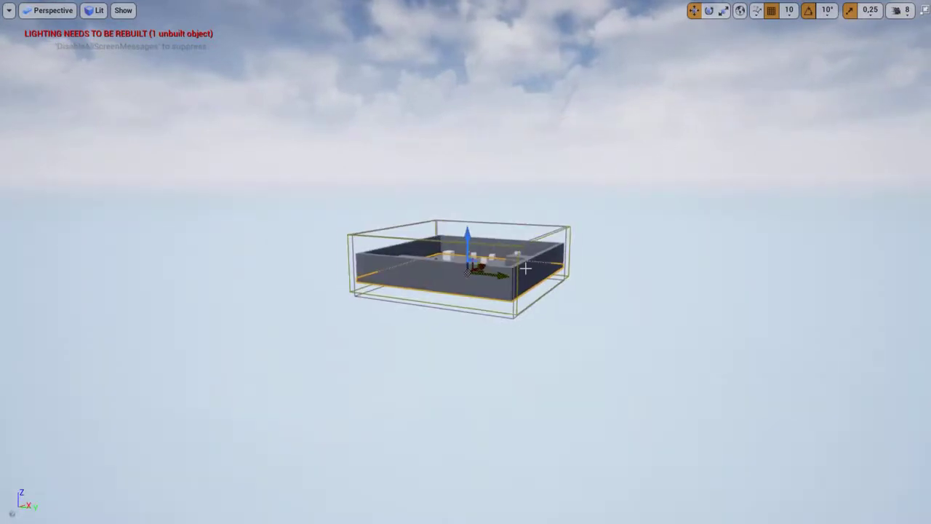
Focus the view on a white cube in the arena and on the first-person character, and clear the character selection
left_click(450, 253)
key("f")
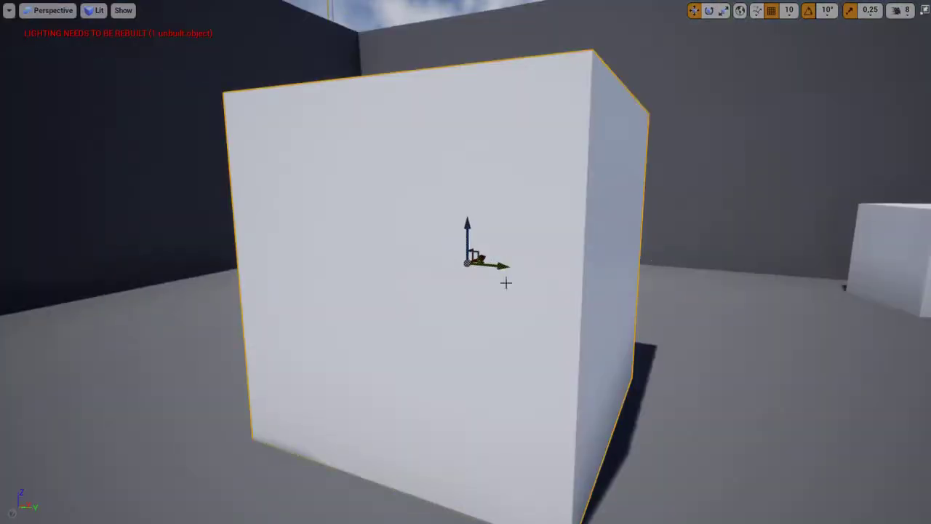
right_click_drag(623, 279, 924, 278)
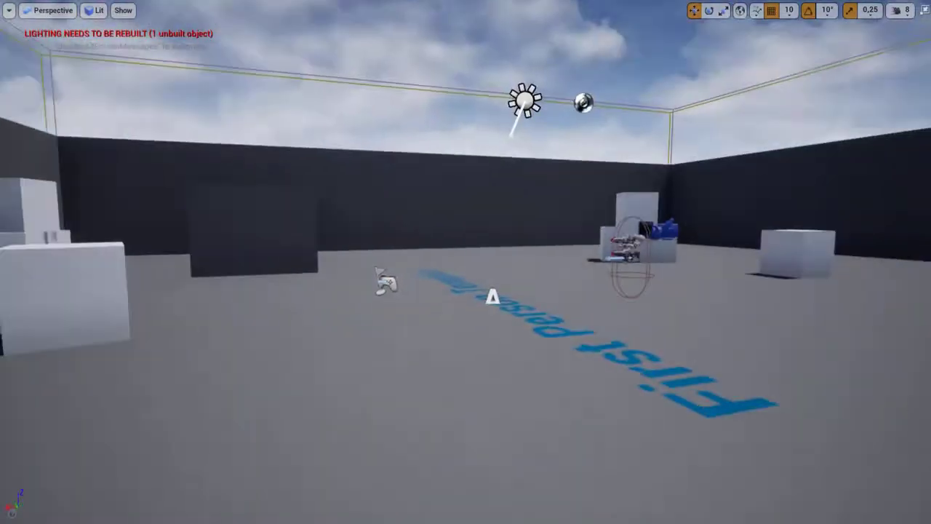
left_click(666, 233)
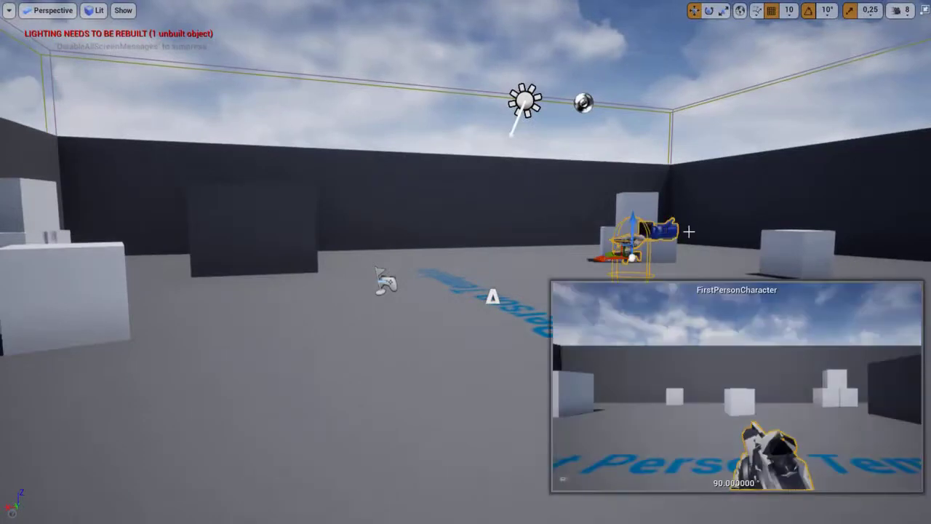
key("f")
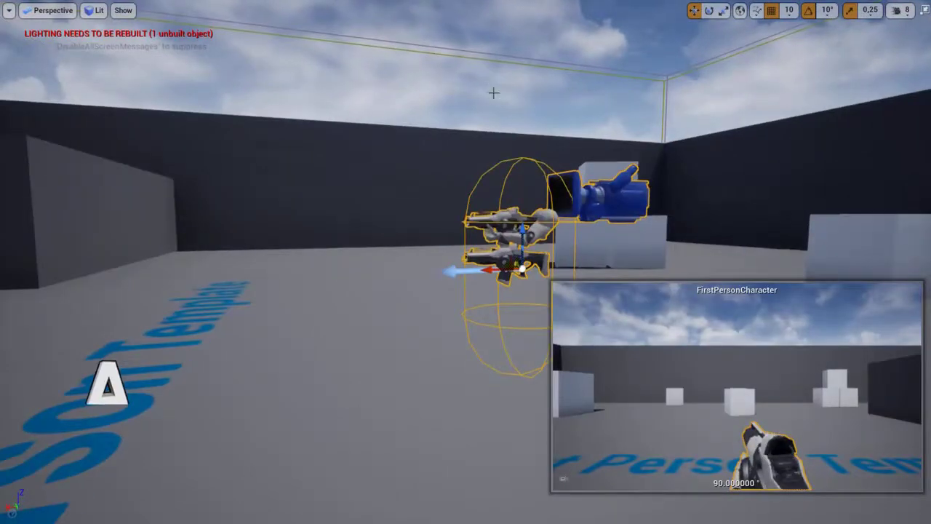
left_click(494, 93)
Set the camera speed to 4
left_click(870, 10)
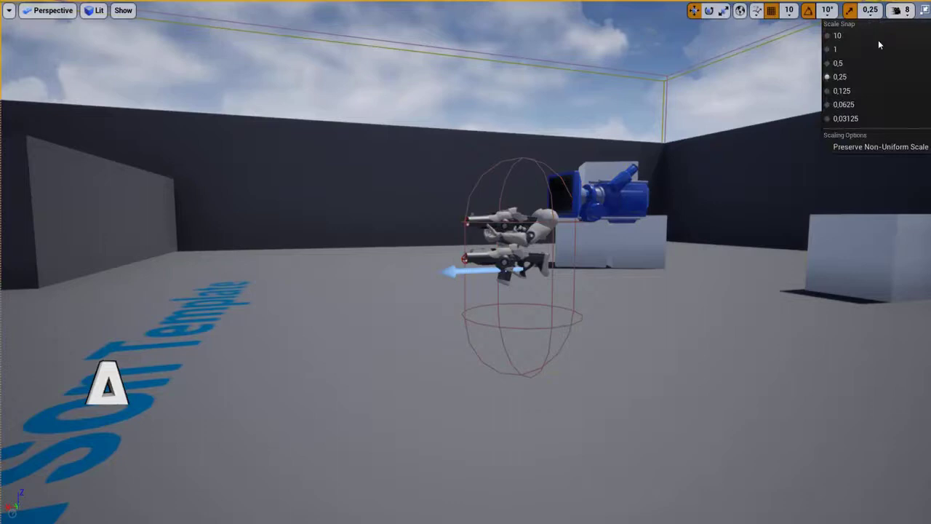
left_click(907, 10)
left_click_drag(913, 40, 860, 41)
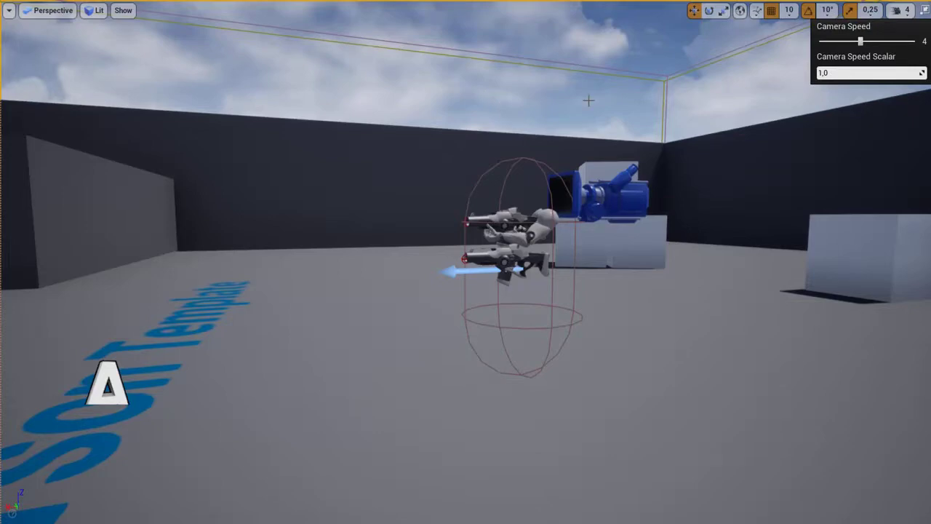
Select the first-person character from behind, orbit and zoom the camera around it, and focus the view on it
right_click_drag(588, 100, 432, 114)
key("d")
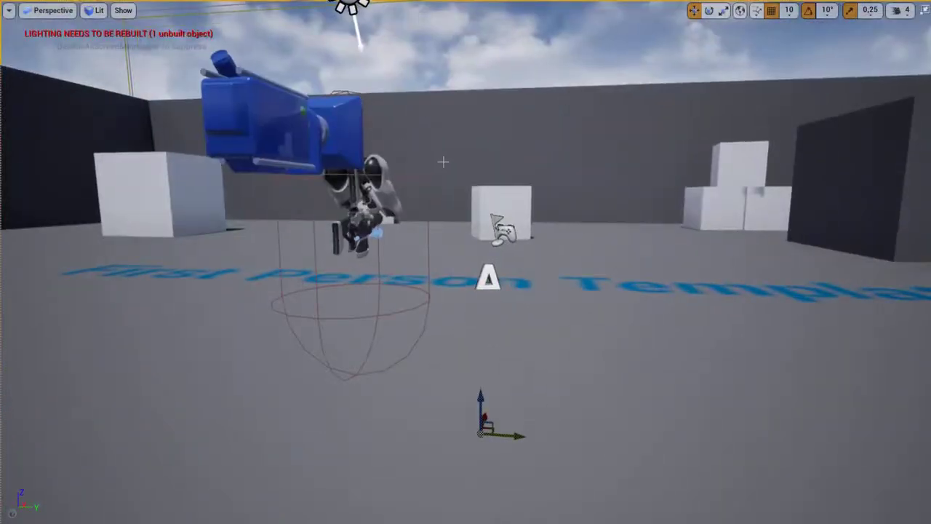
right_click_drag(442, 161, 423, 164)
left_click(349, 212)
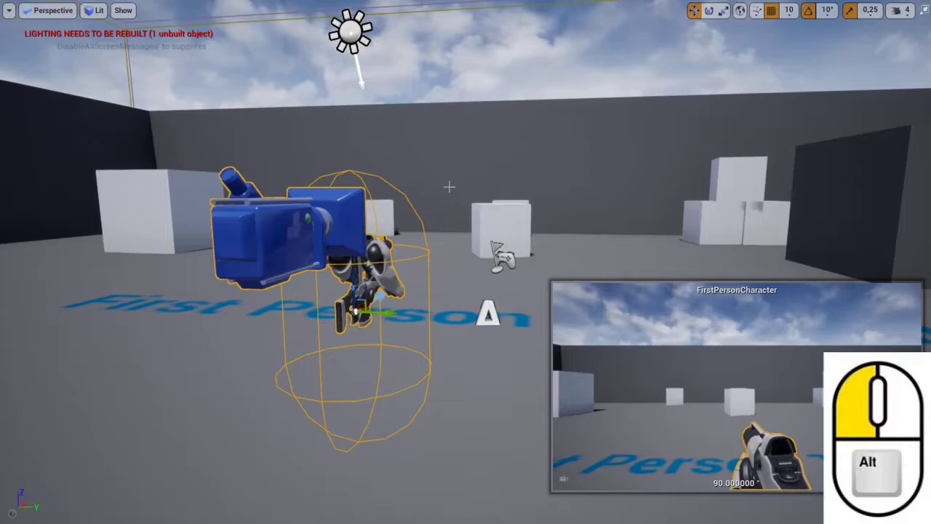
left_click_drag(476, 193, 529, 186, "alt")
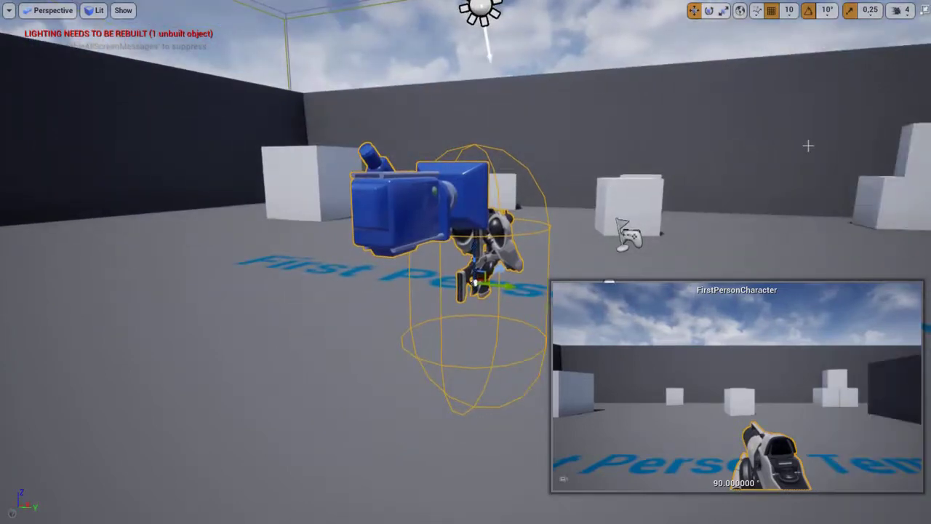
left_click_drag(807, 146, 919, 178, "alt")
right_click_drag(821, 157, 416, 116, "alt")
scroll(416, 120, "up", 8)
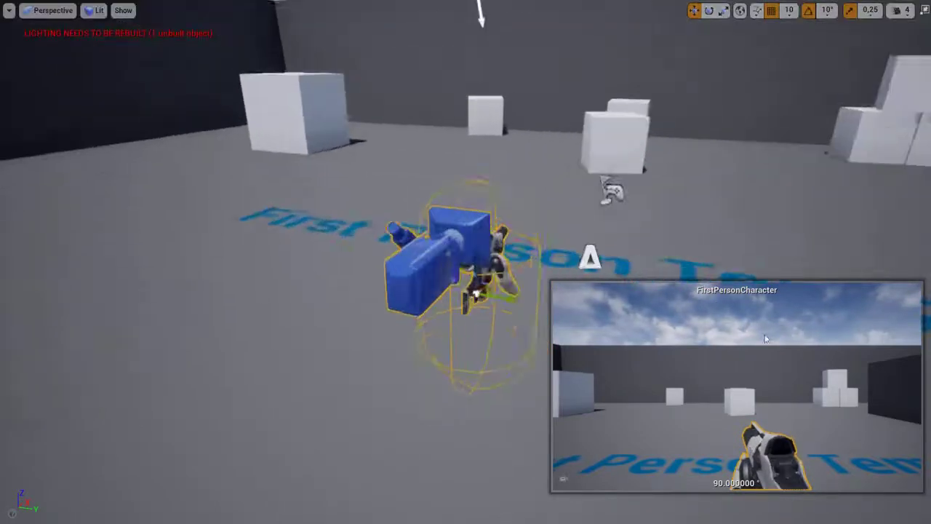
key("f")
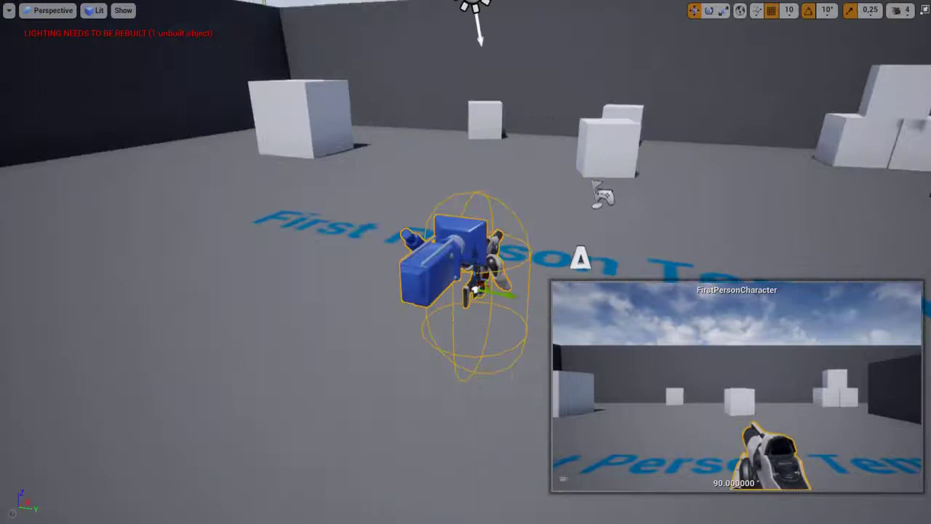
scroll(465, 262, "down", 3)
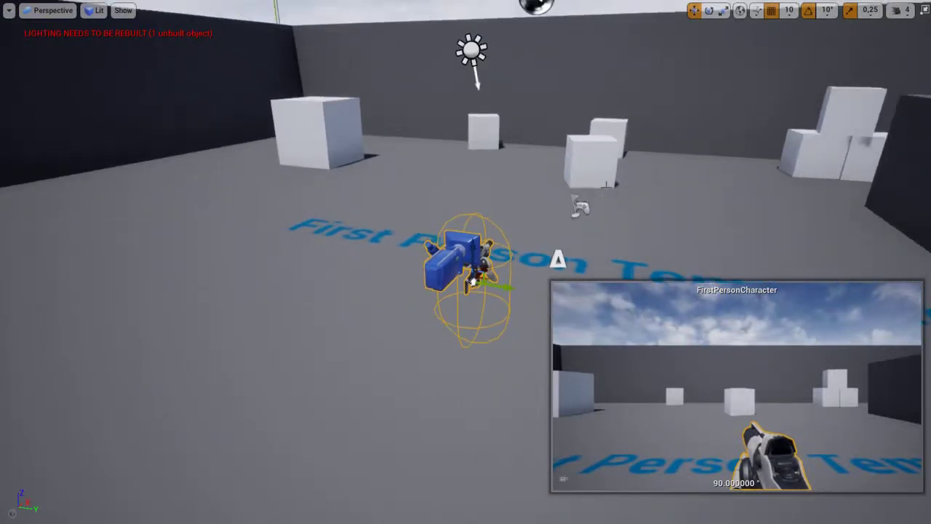
Leave the full-screen viewport and turn the view to face the arena's far wall
key("F11")
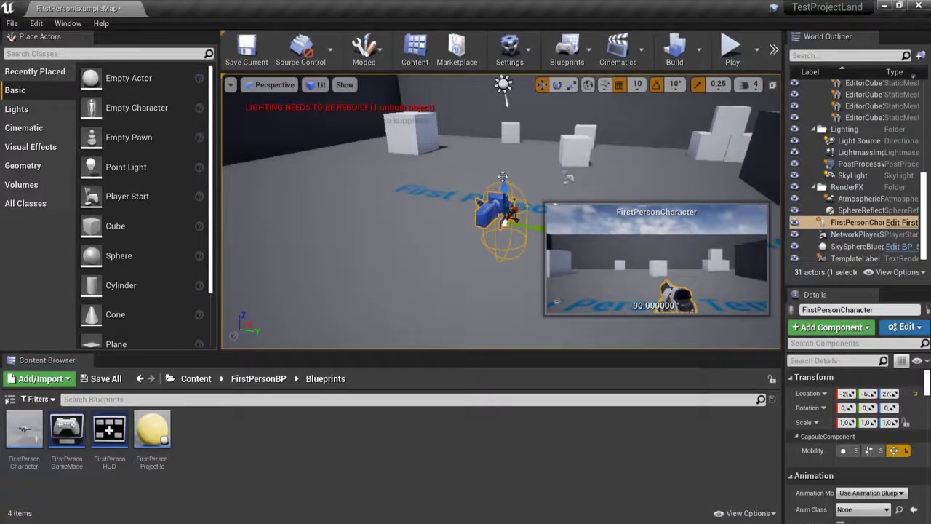
mouse_move(530, 169)
right_mouse_down()
mouse_move(589, 126)
mouse_move(565, 123)
mouse_move(563, 141)
mouse_move(592, 139)
mouse_move(560, 157)
mouse_move(535, 153)
mouse_move(531, 183)
mouse_move(542, 181)
right_mouse_up()
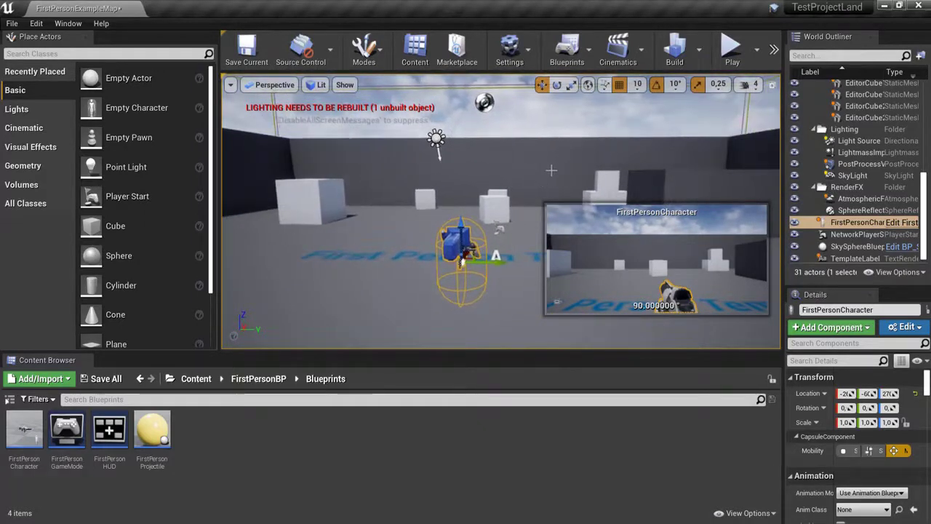